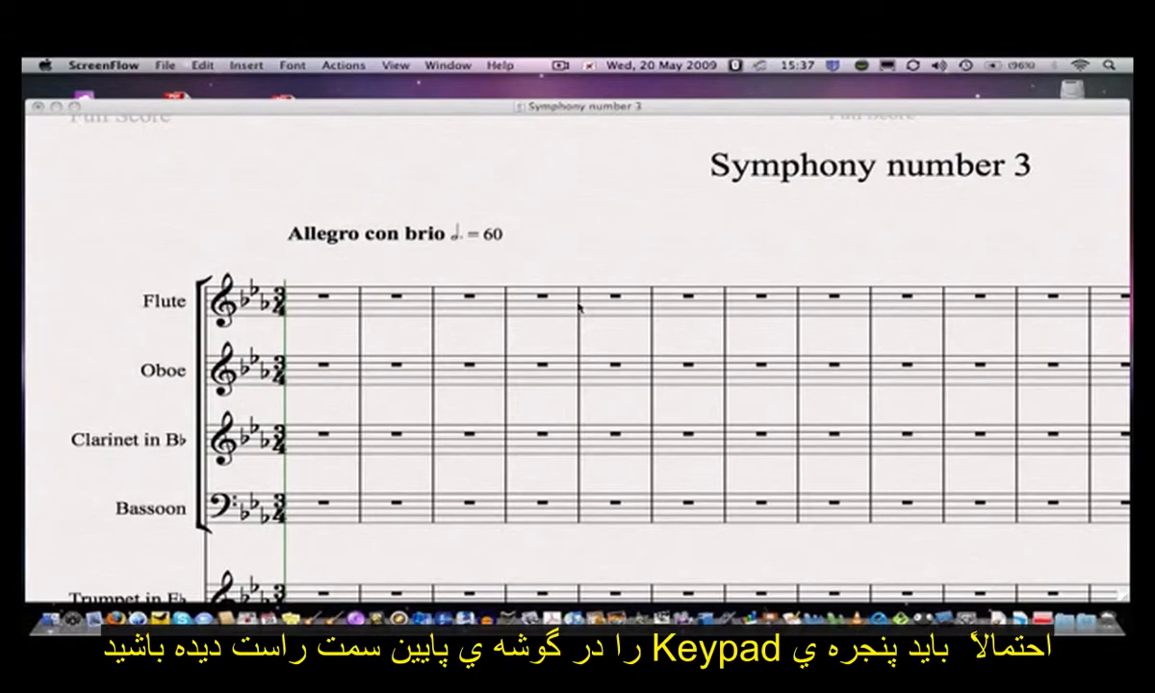
Choose the quarter note as the value for entering notes in the score.
click(579, 306)
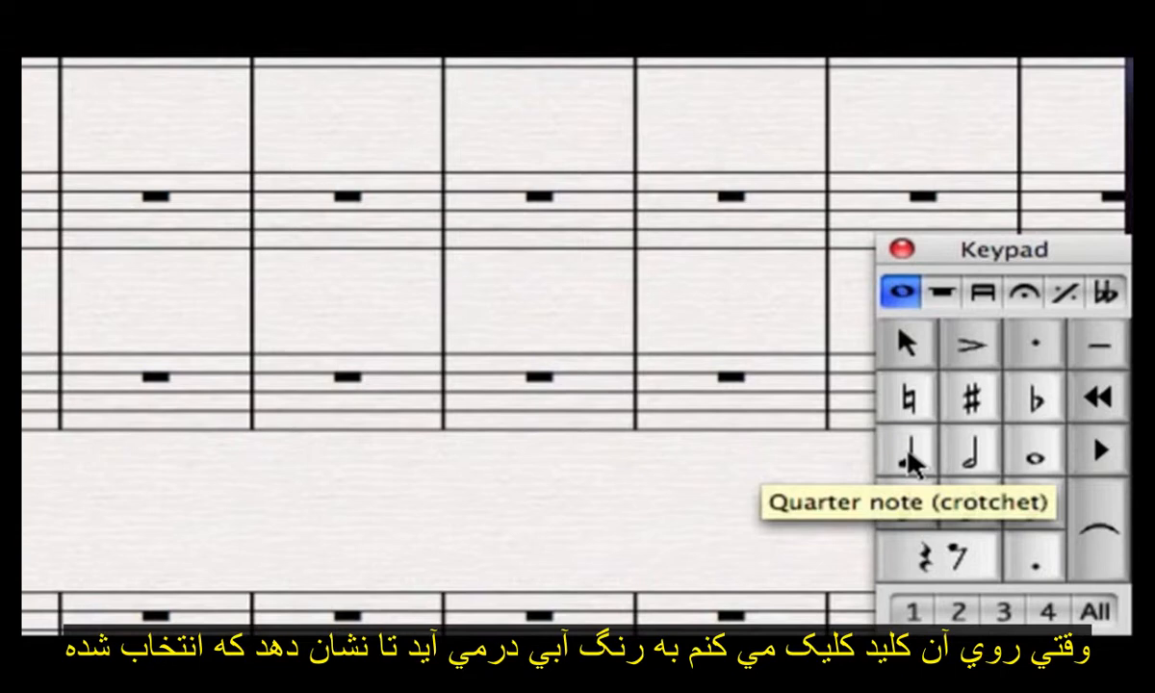
click(908, 458)
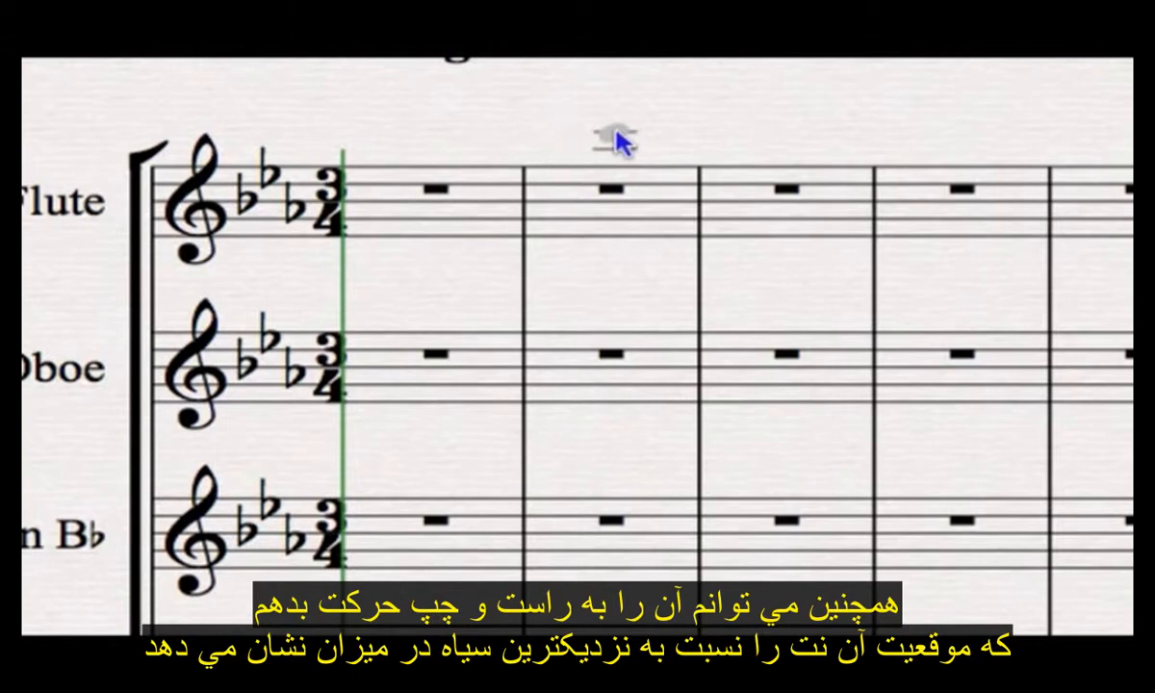
Place a trial quarter note on the second beat of the flute's second bar and undo it.
click(632, 182)
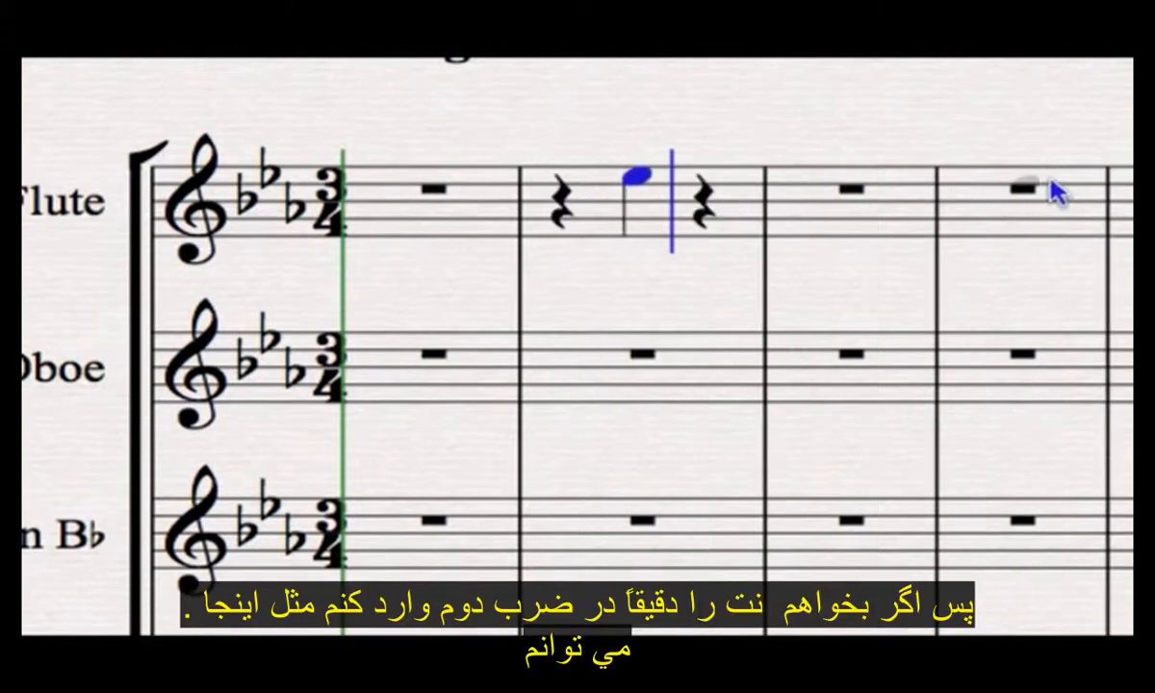
key(super)
key(super+z)
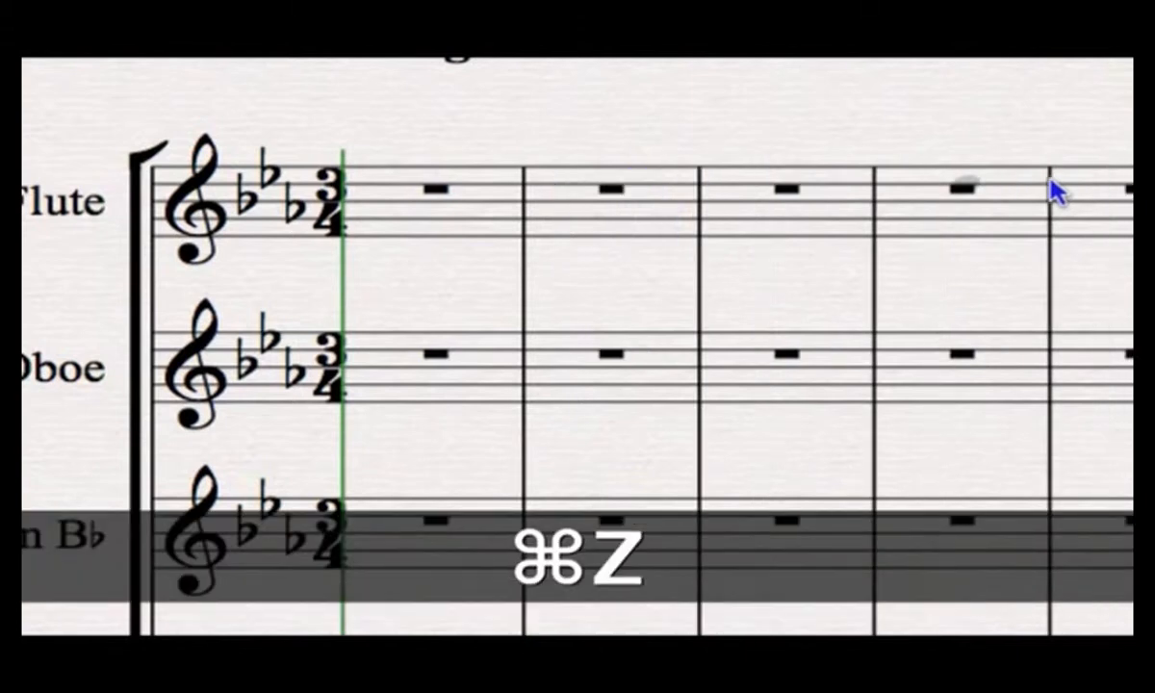
Enter quarter notes on the opening beat: B♭ and high E♭ for Flute, E♭ and G for Oboe, and E♭ for Clarinet.
click(368, 147)
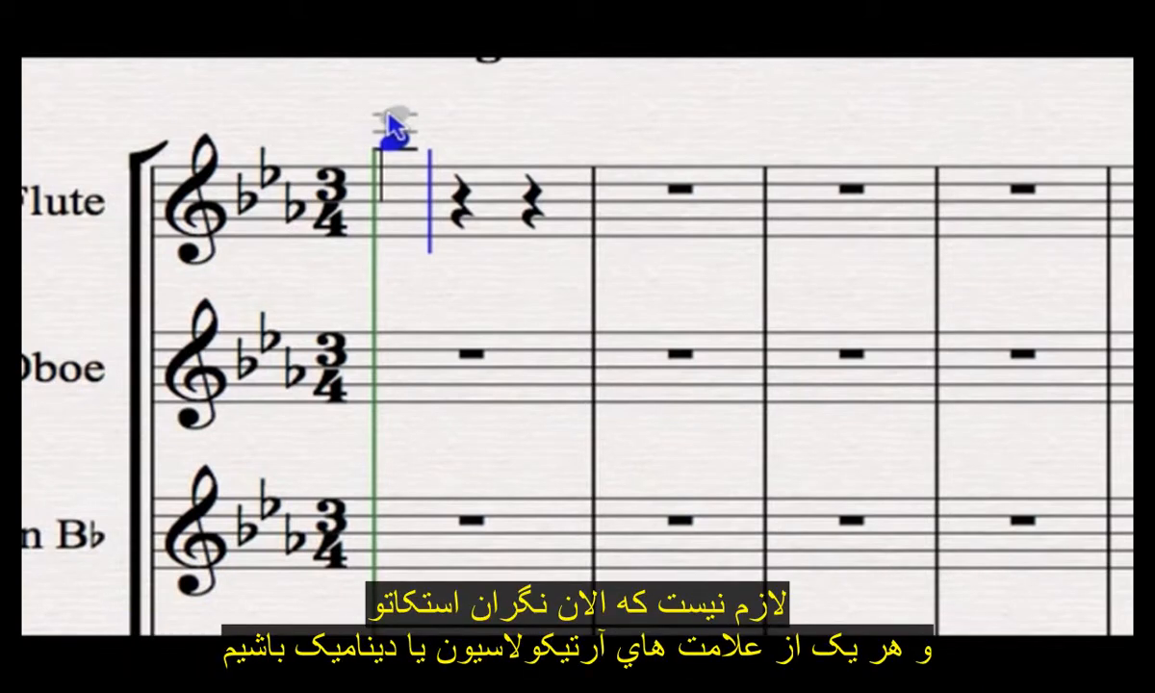
click(392, 123)
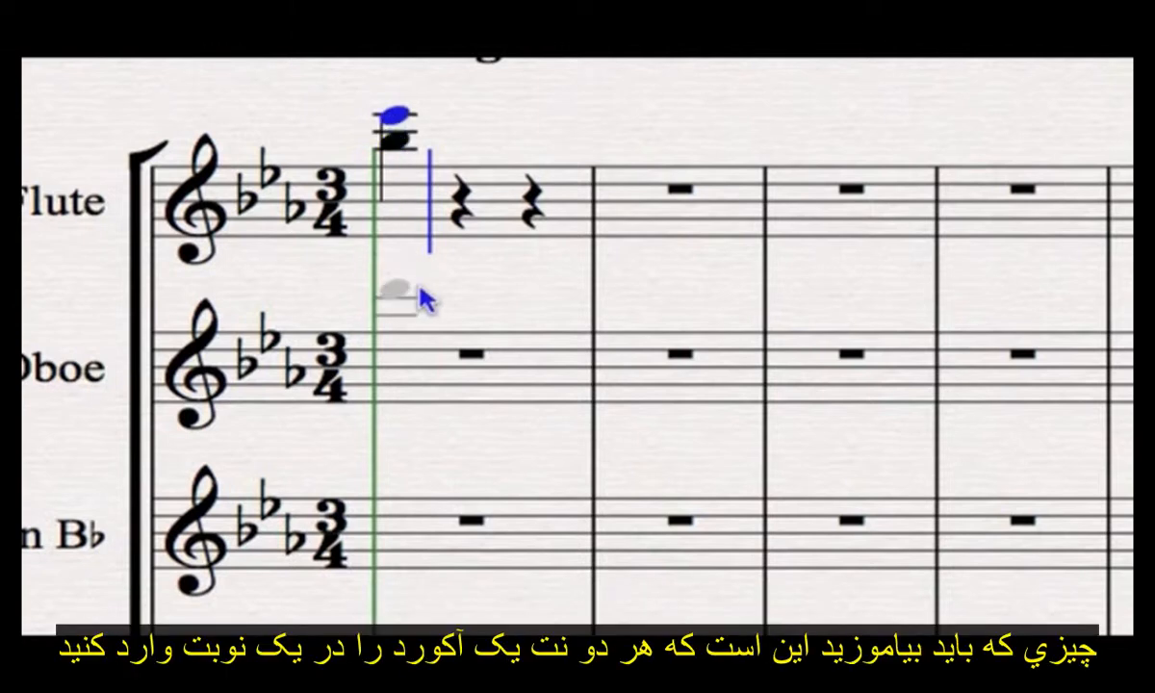
click(399, 329)
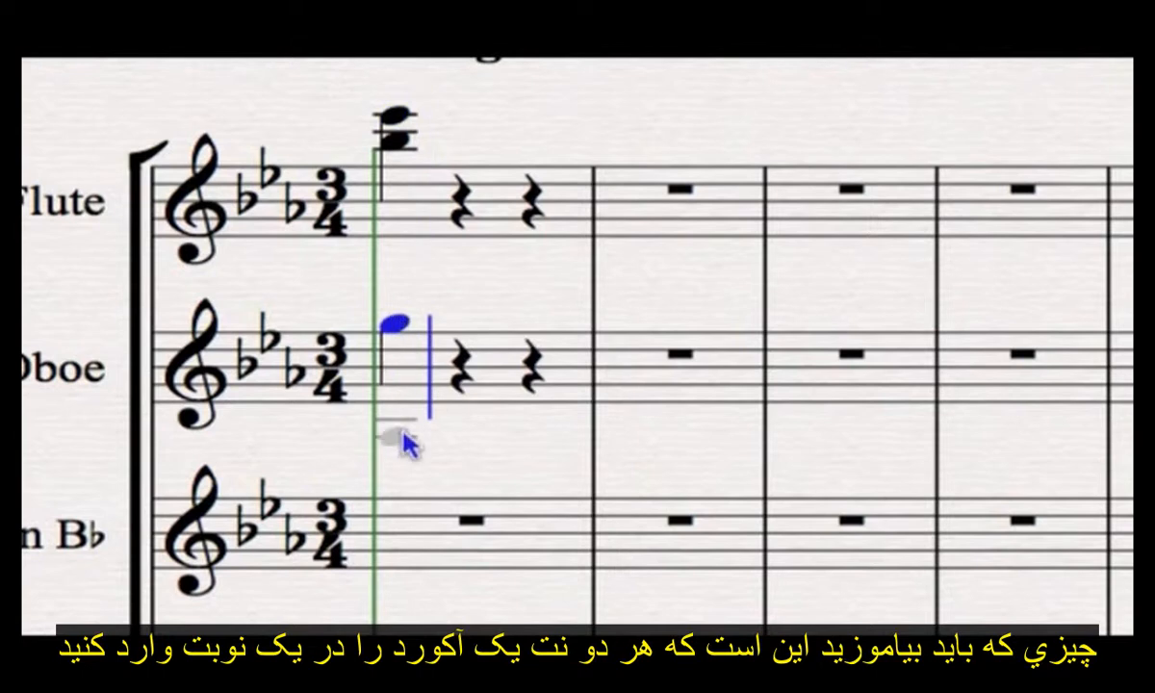
click(402, 503)
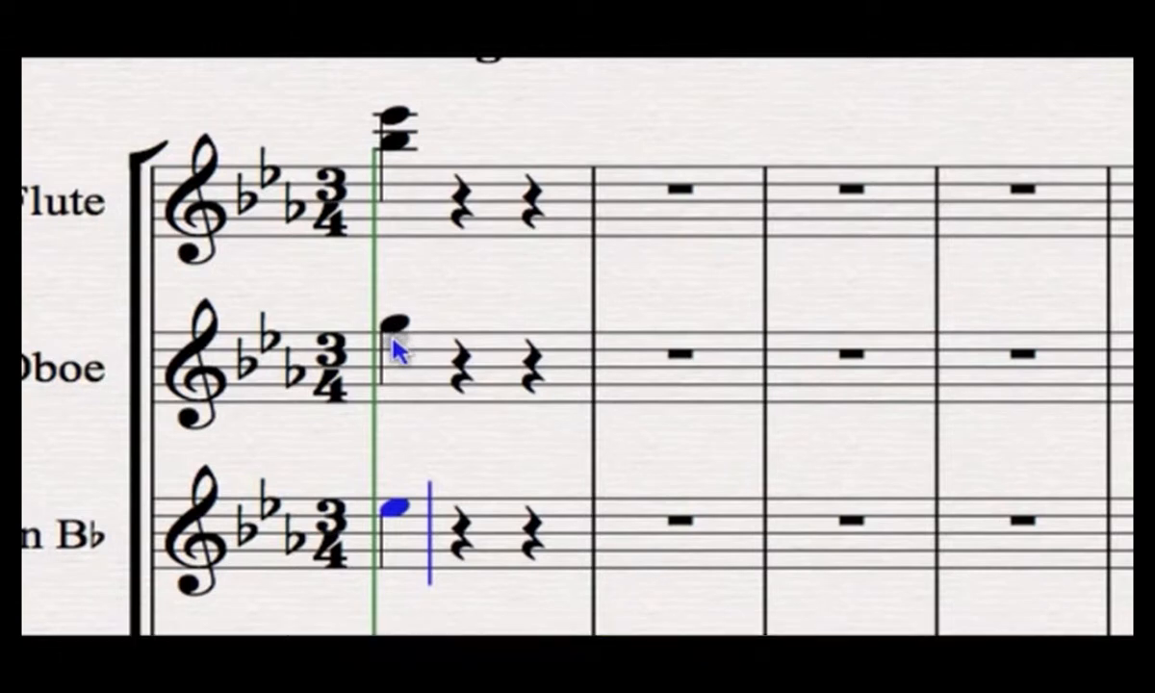
click(392, 342)
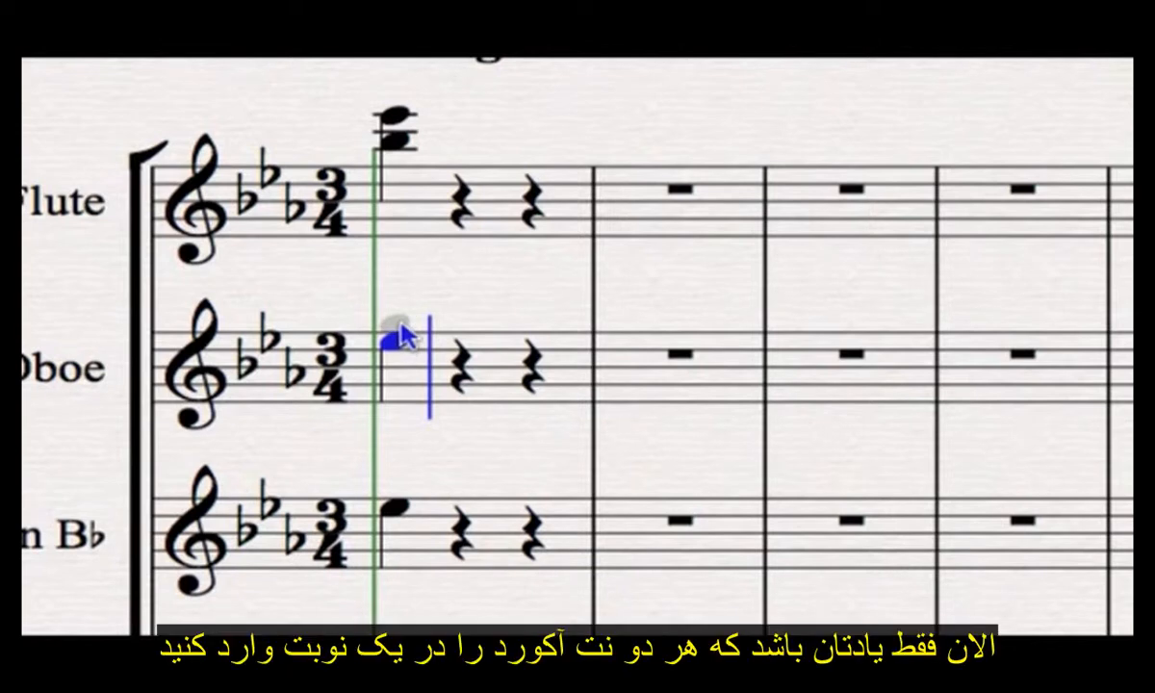
click(399, 329)
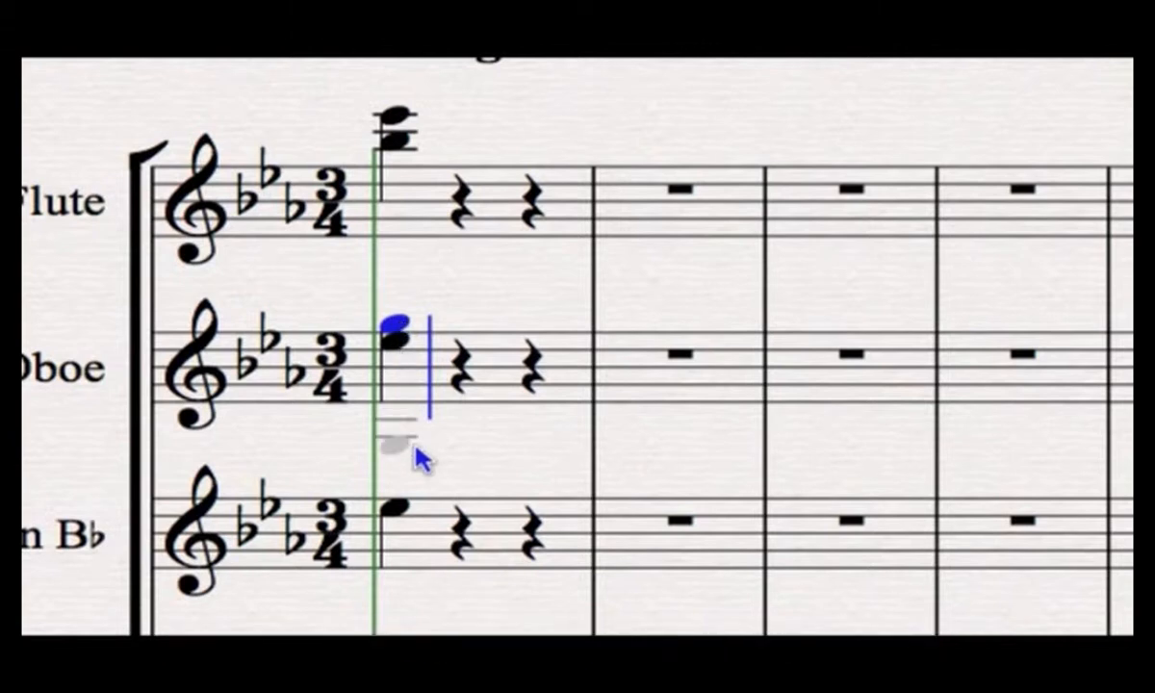
Put F, E♭ and D quarter notes on the clarinet's first beat as deliberate mistakes and leave note entry.
scroll(421, 458, down, 4)
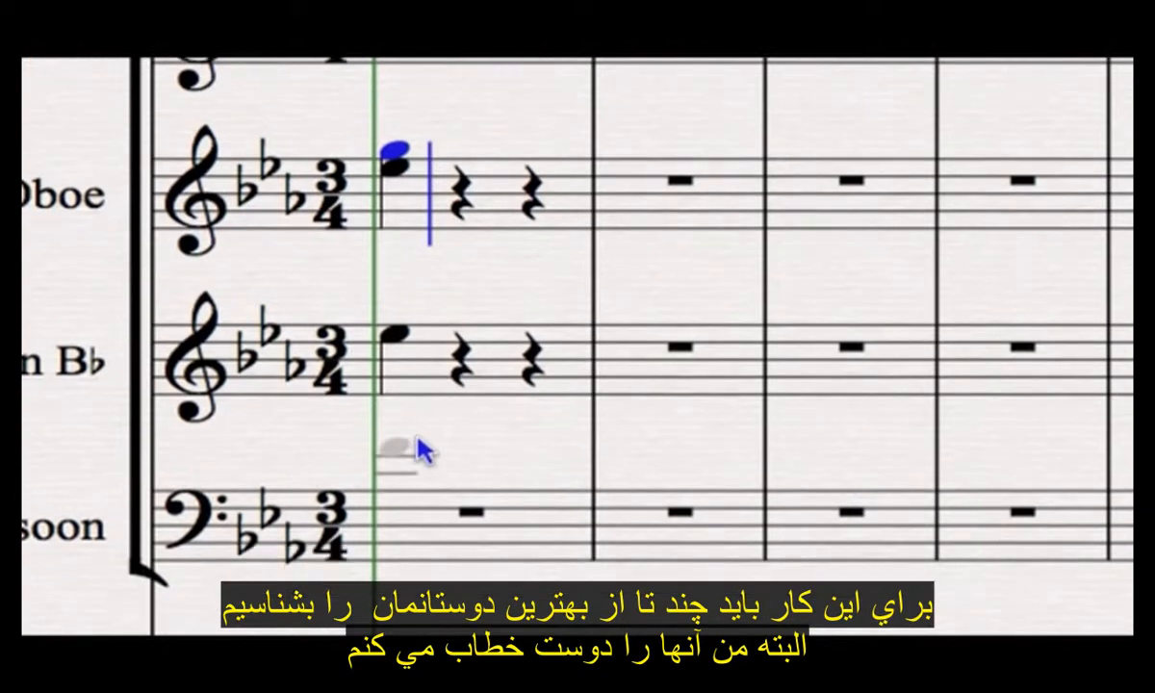
click(405, 337)
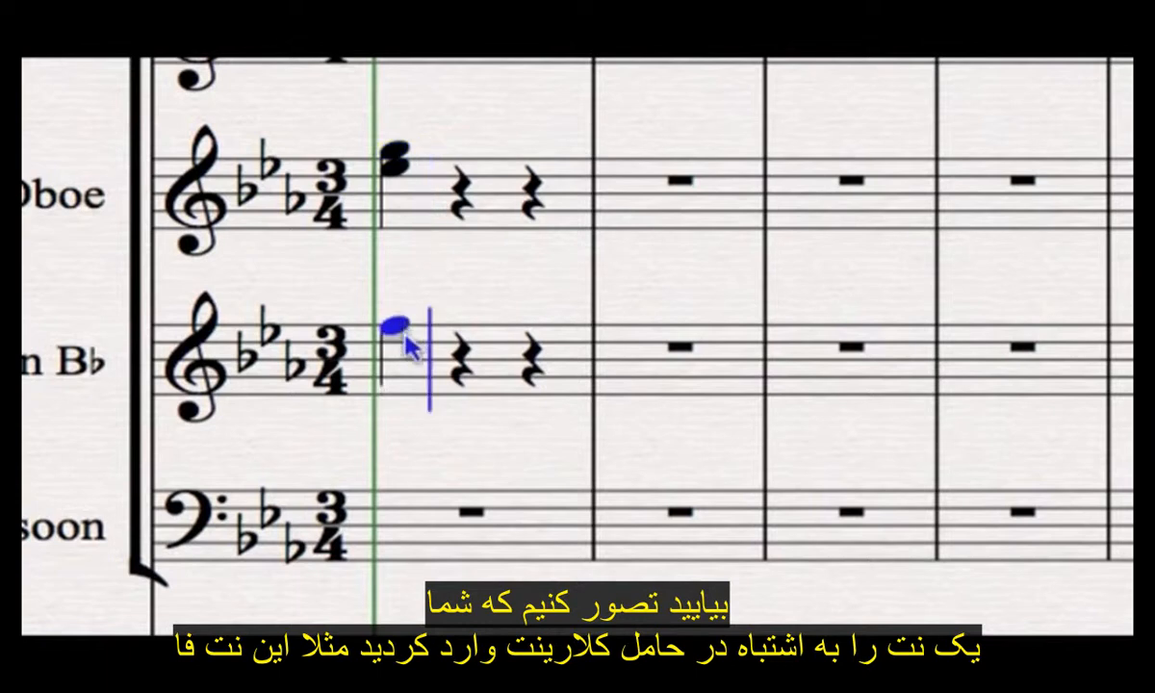
click(407, 338)
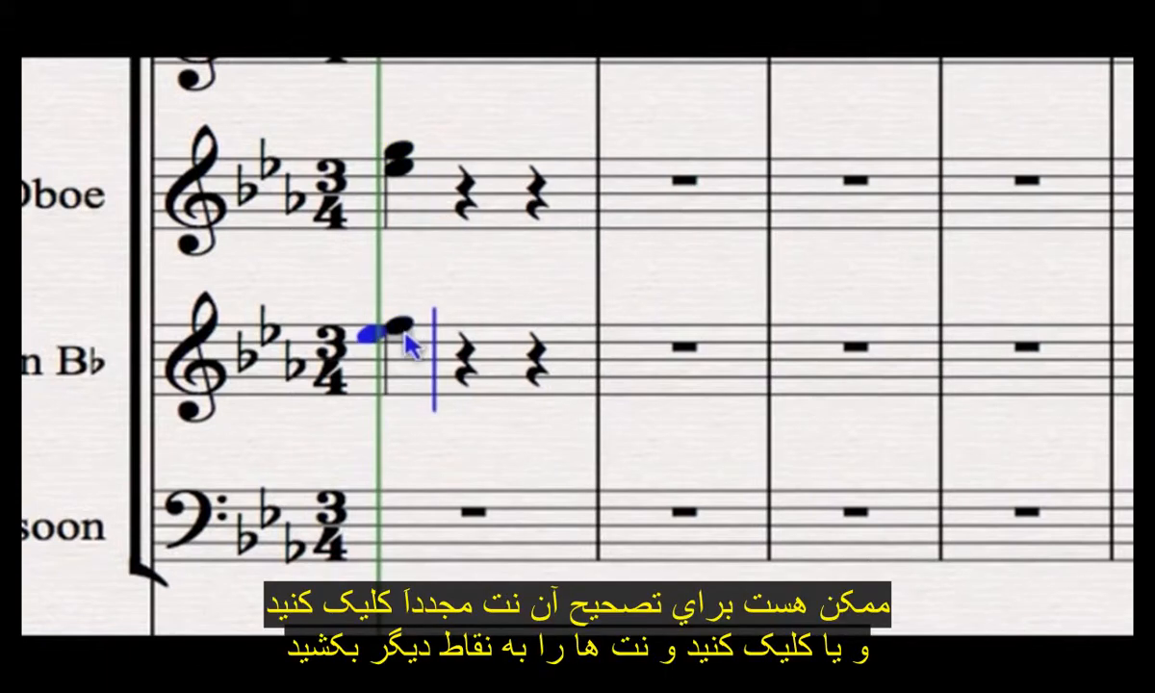
click(421, 343)
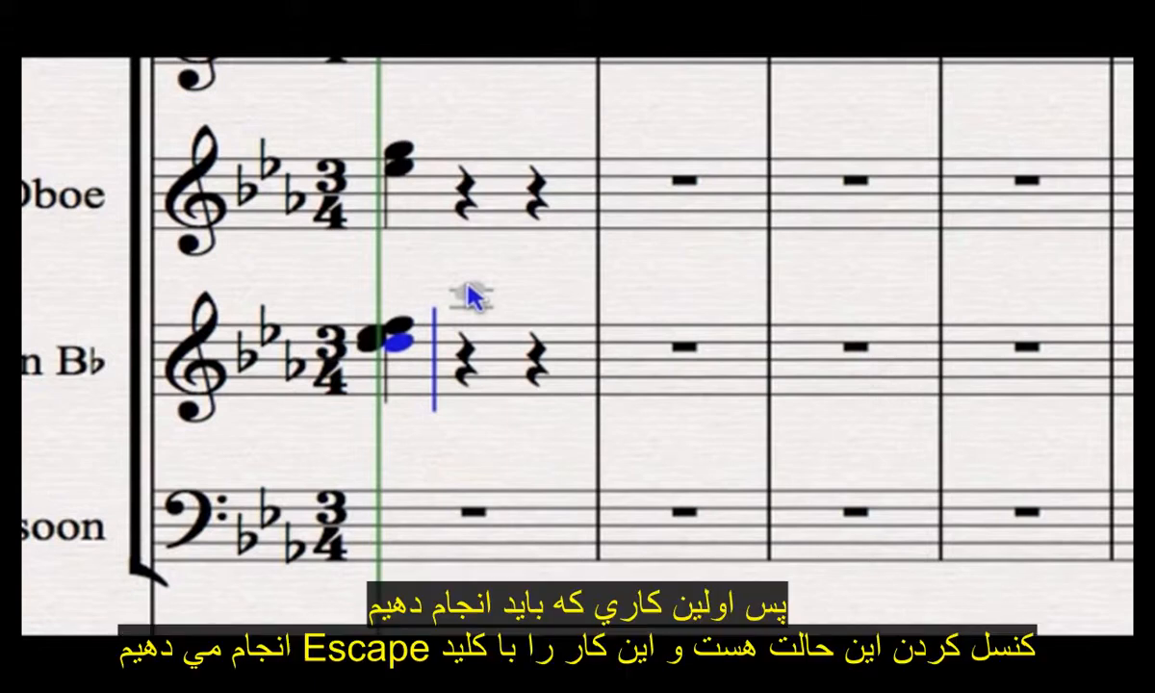
key(Escape)
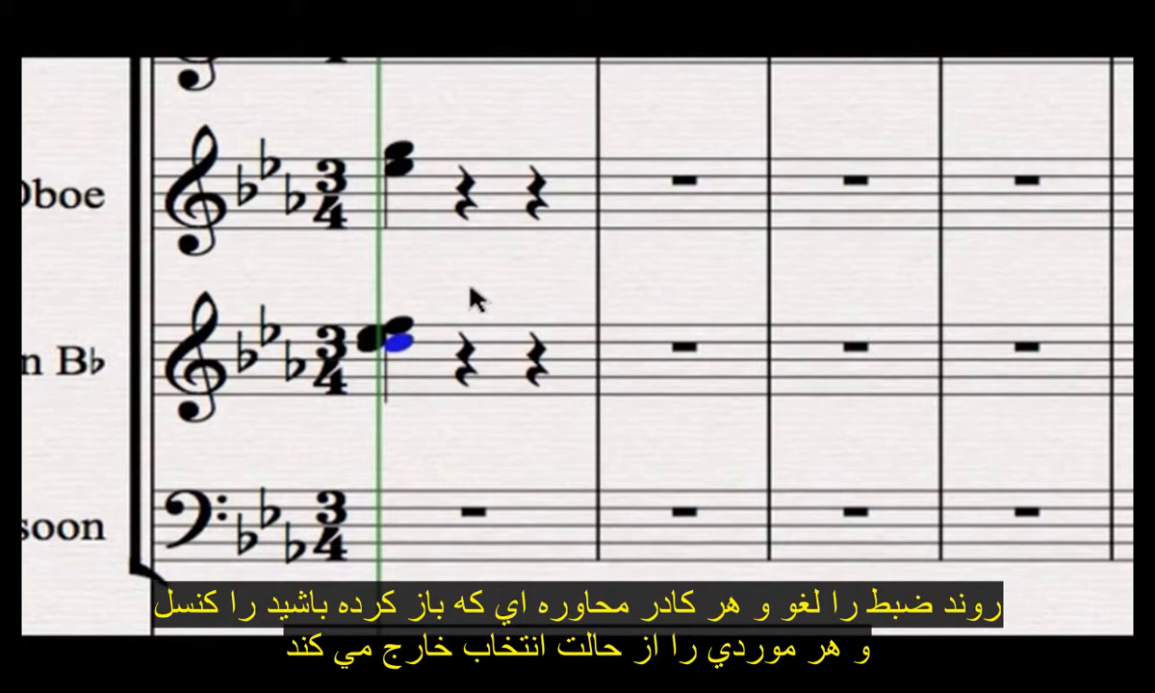
Move the clarinet's F up to B♭, delete every clarinet note on the first beat and clear the selection.
click(404, 327)
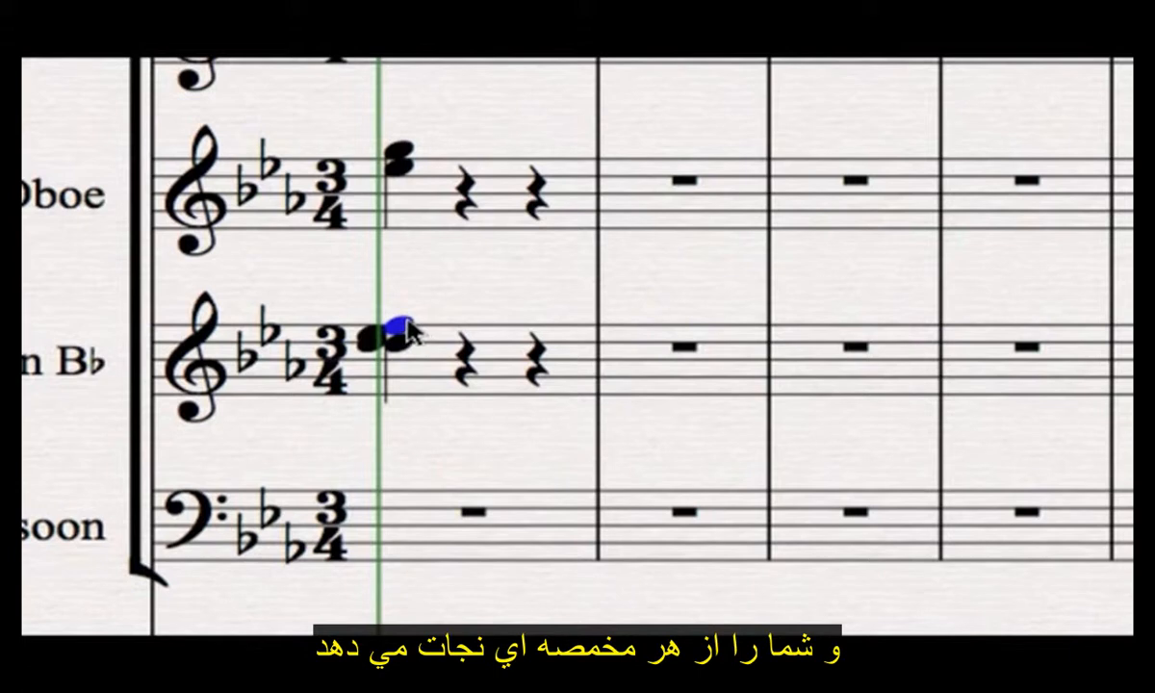
drag(409, 332, 409, 306)
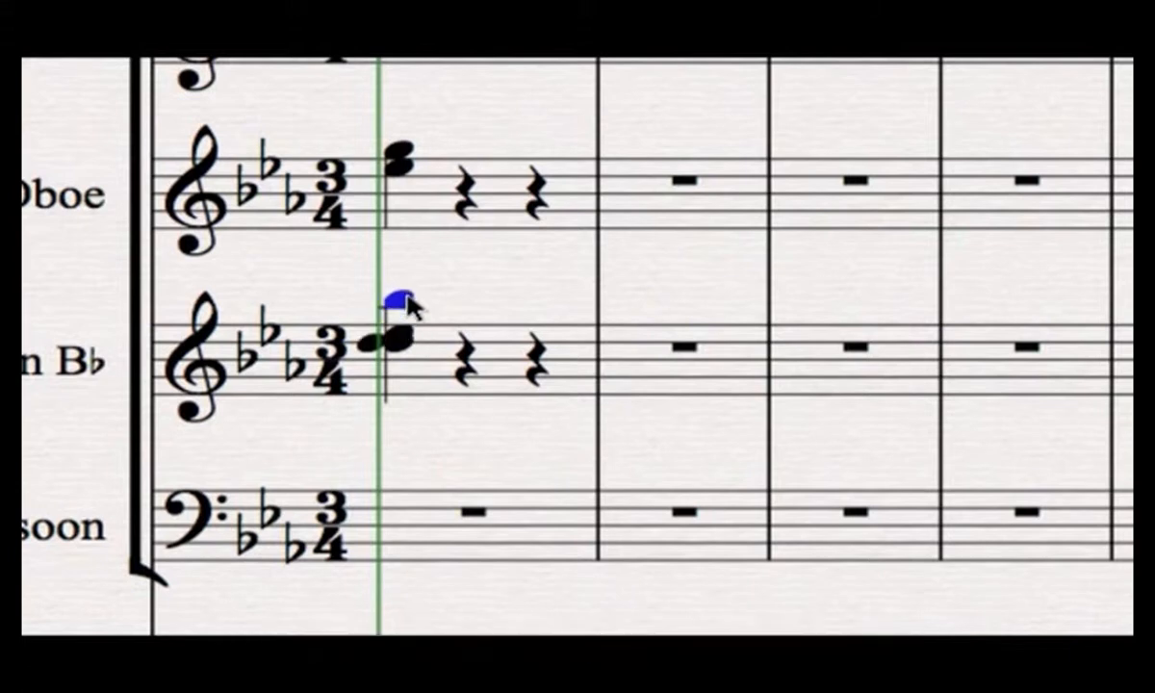
key(Delete)
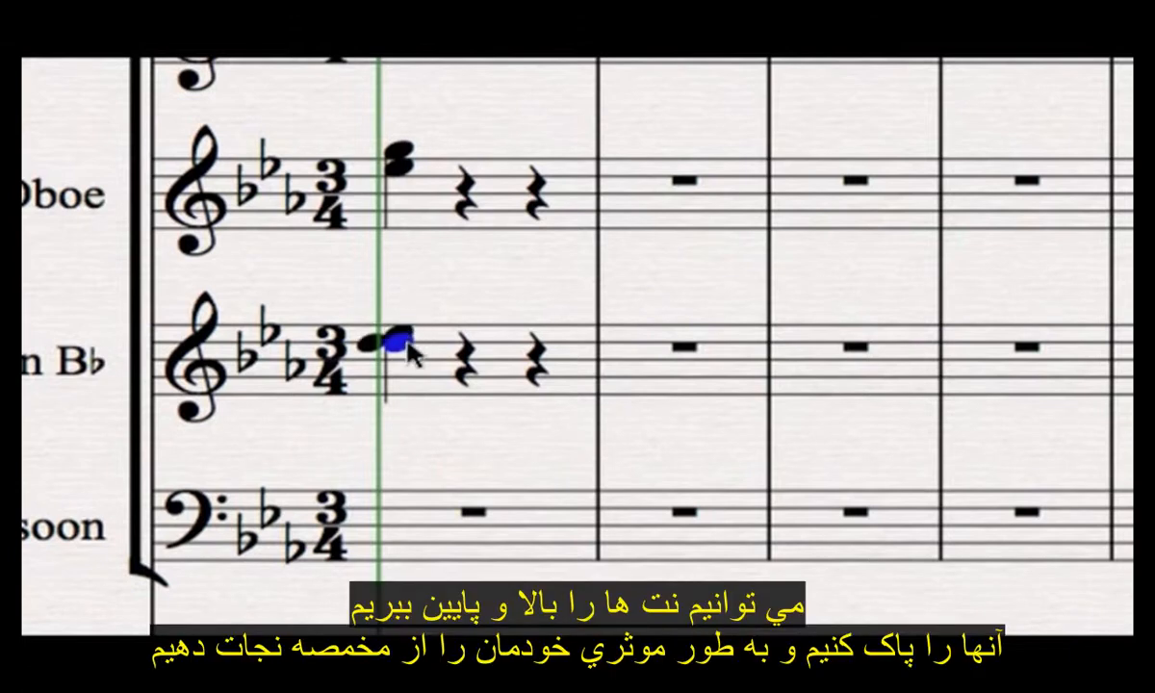
key(Delete)
key(Delete)
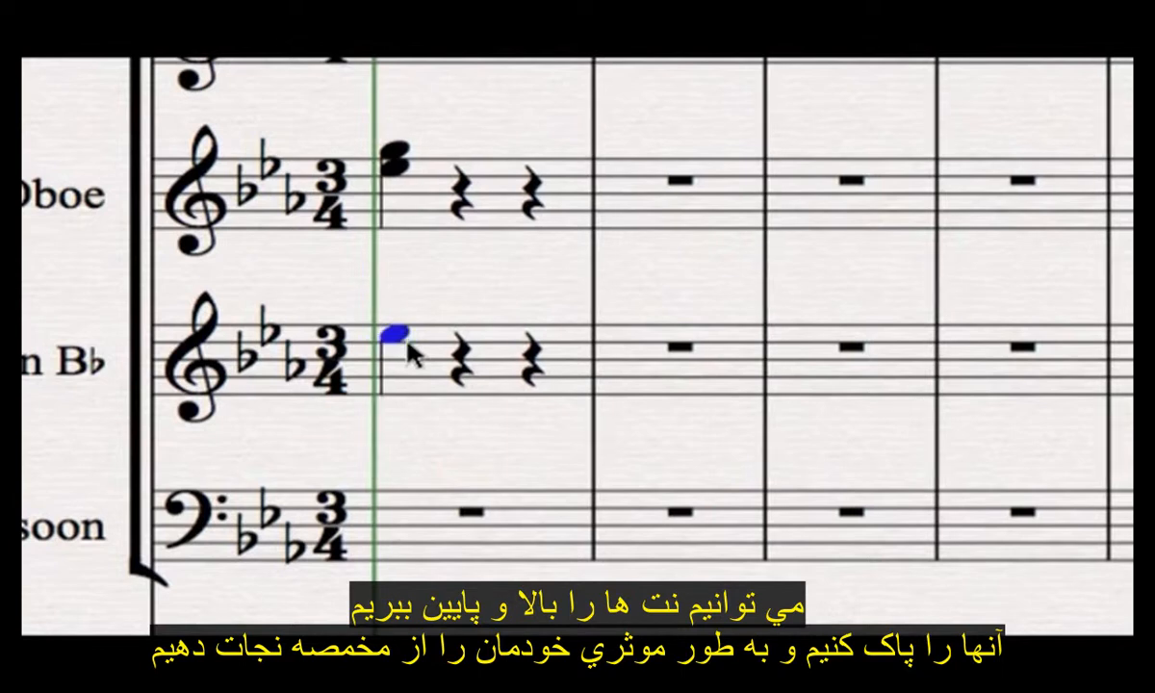
key(Delete)
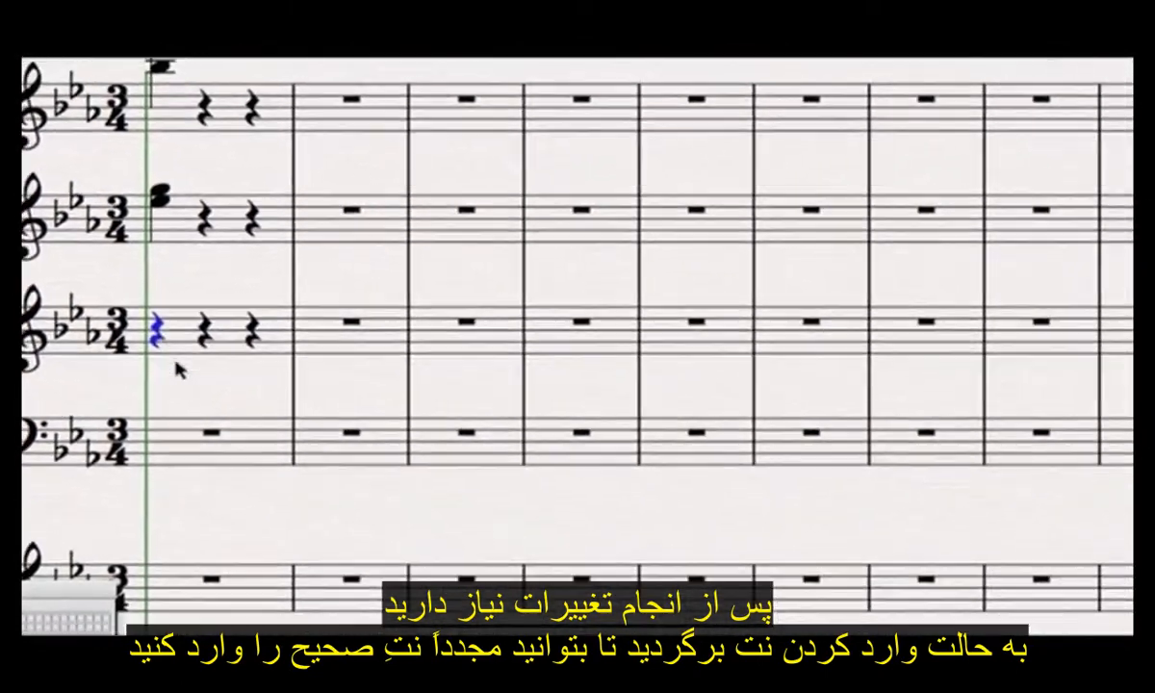
key(Escape)
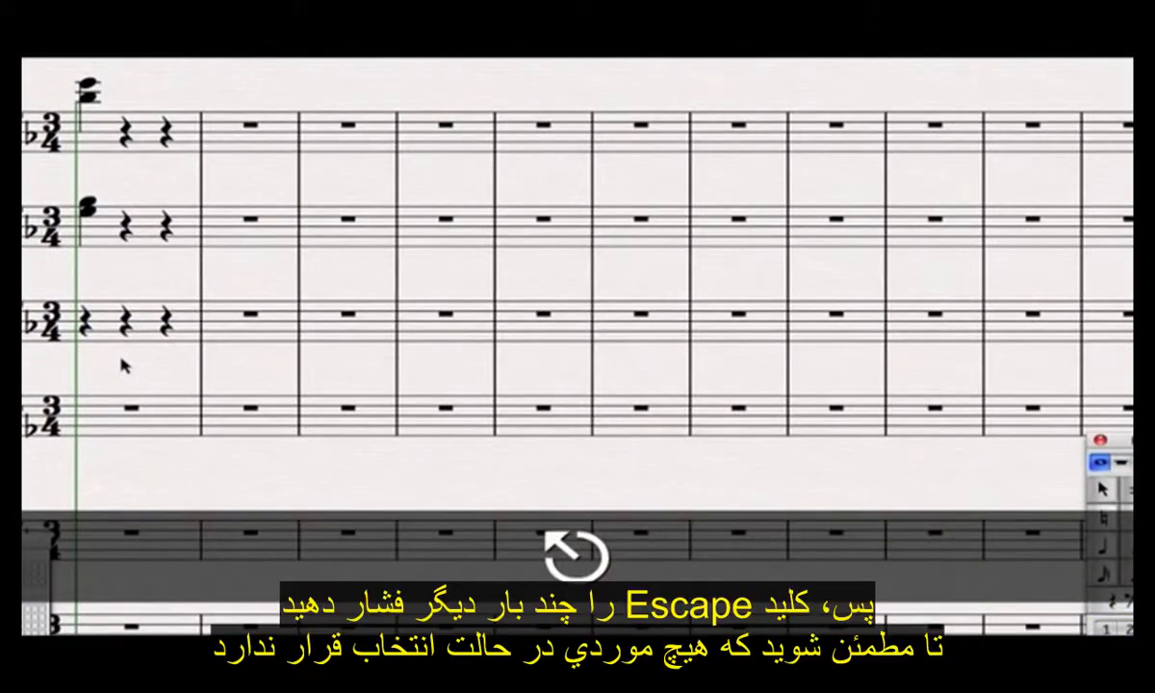
Enter a quarter-note chord of E♭ with the G below it on the clarinet's first beat.
click(1104, 550)
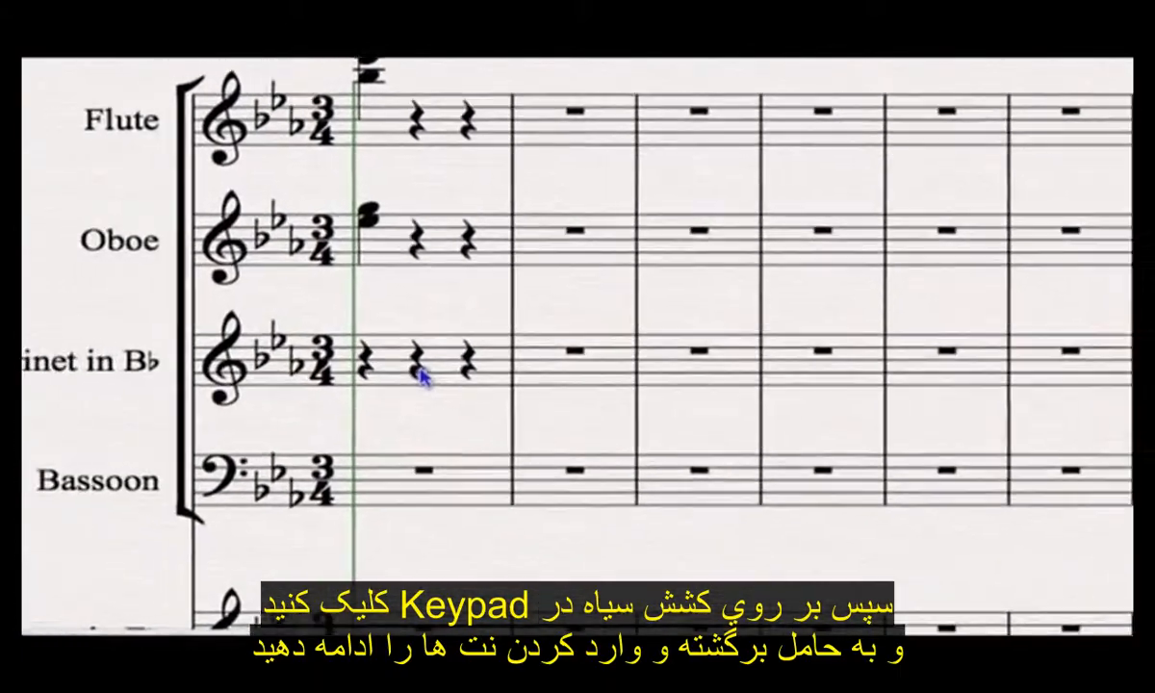
click(365, 344)
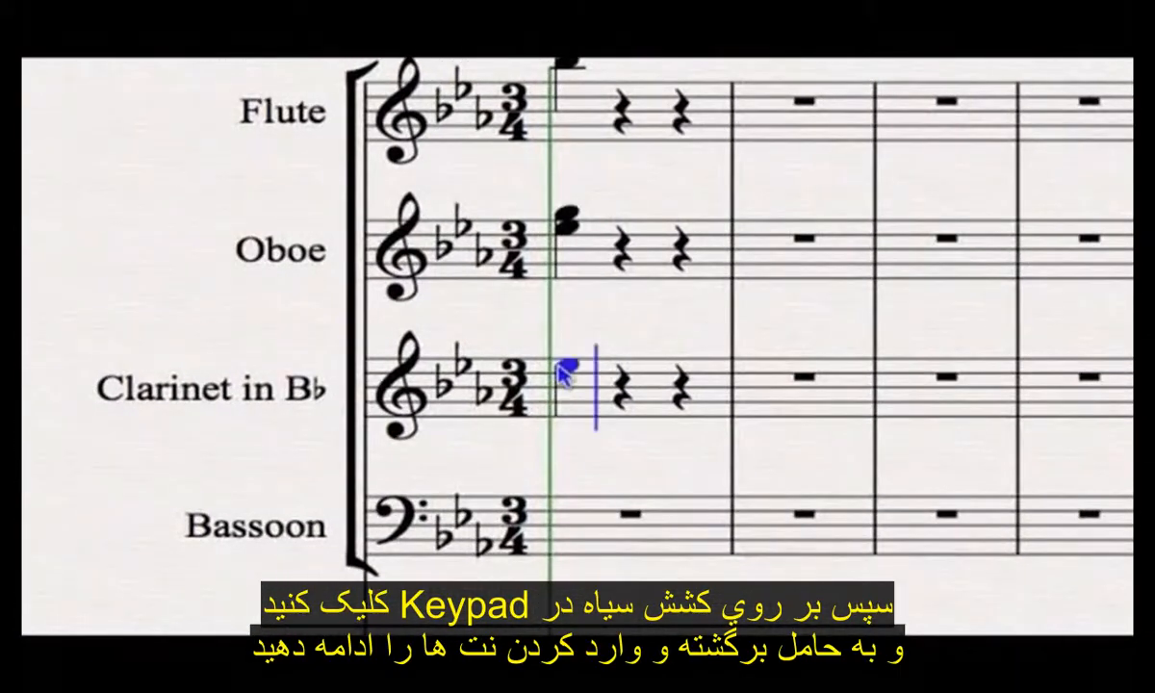
click(565, 403)
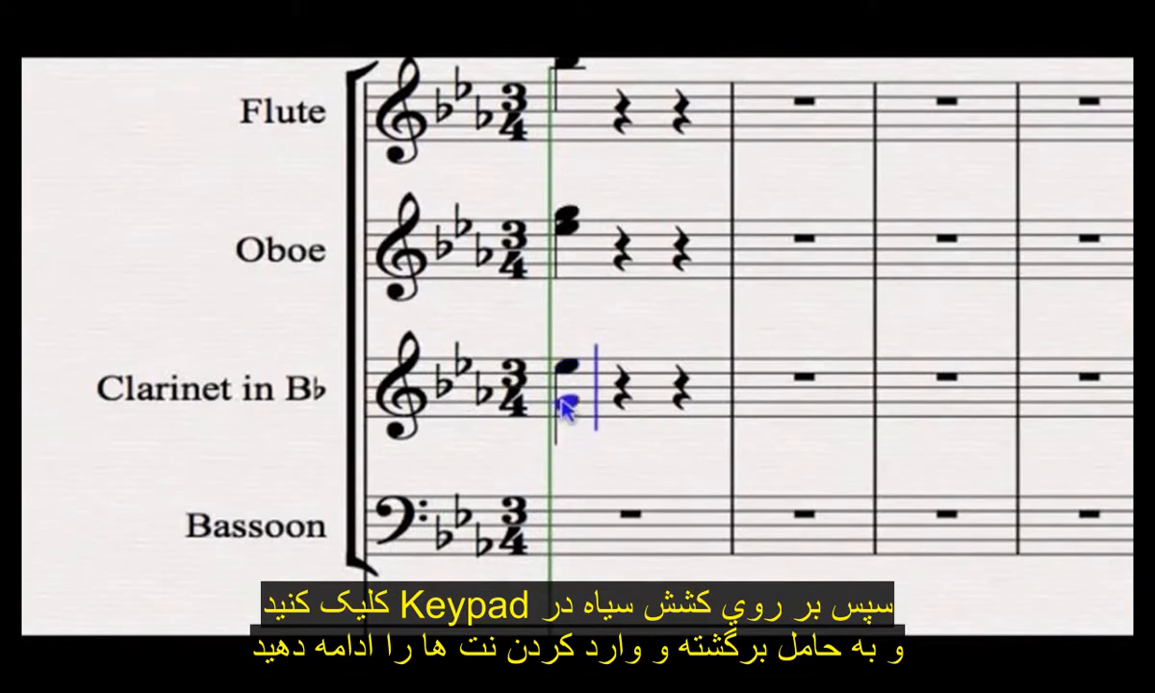
Enter a quarter-note chord on the bassoon's first beat with E♭ above the staff and D on the middle line.
scroll(565, 409, down, 3)
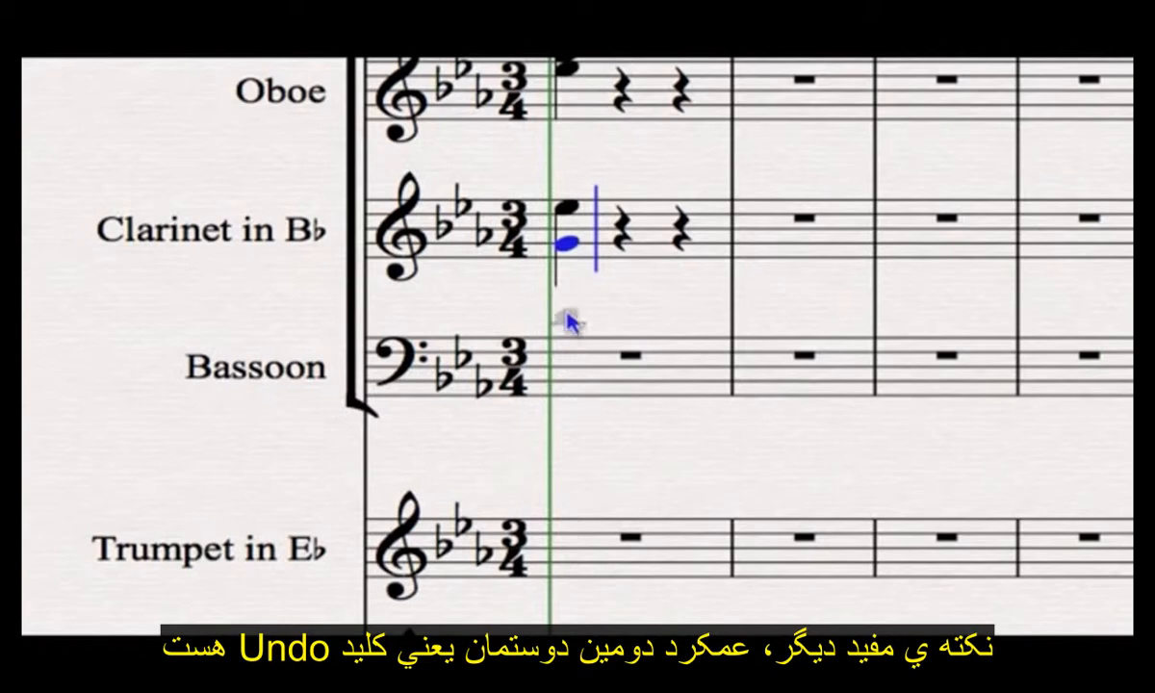
click(568, 313)
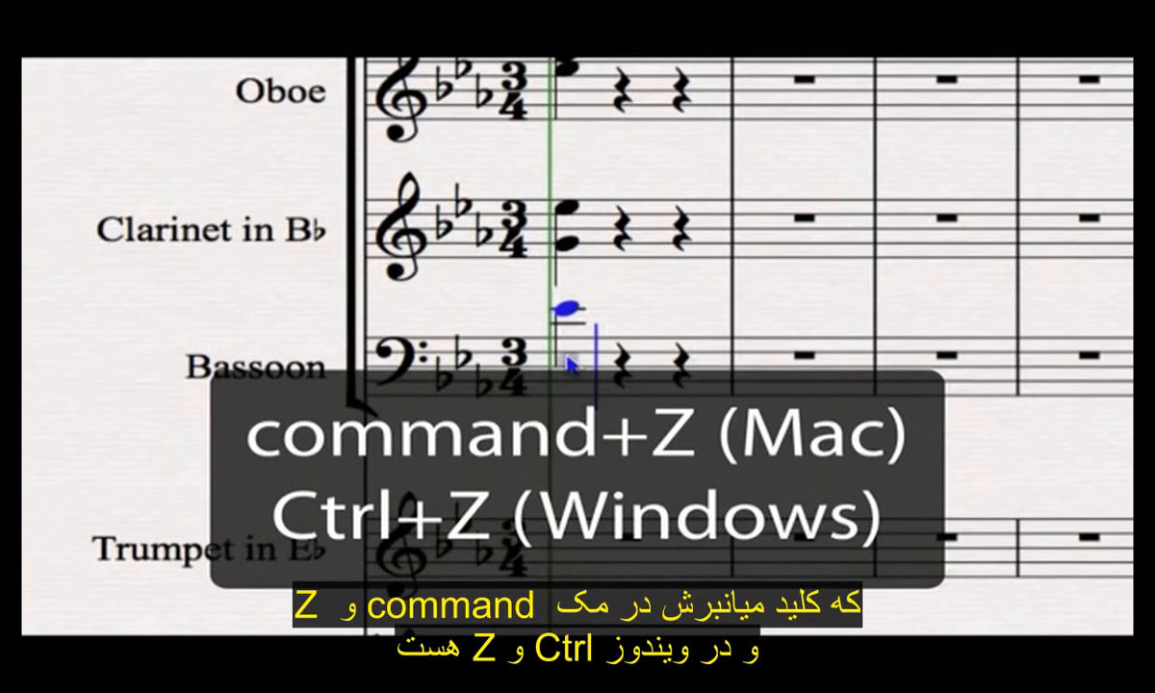
click(567, 365)
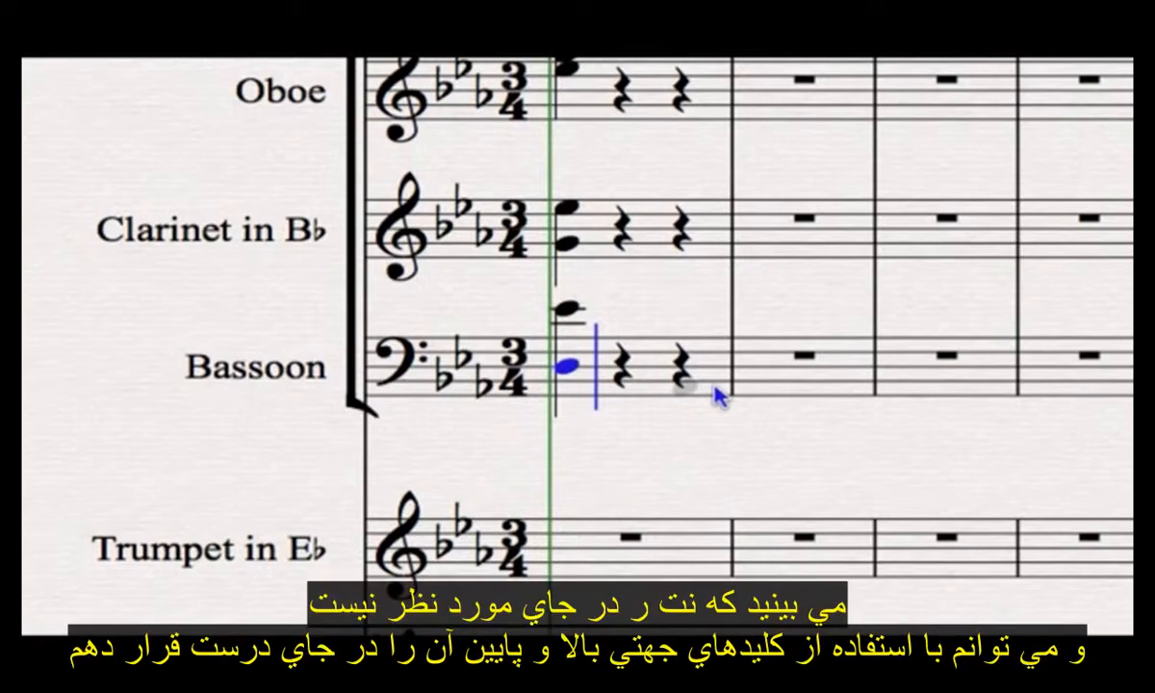
Raise the bassoon's lower note from D to E♭ and enter a high E♭ quarter note on the trumpet's first beat.
key(Up)
key(Up)
key(Up)
key(Down)
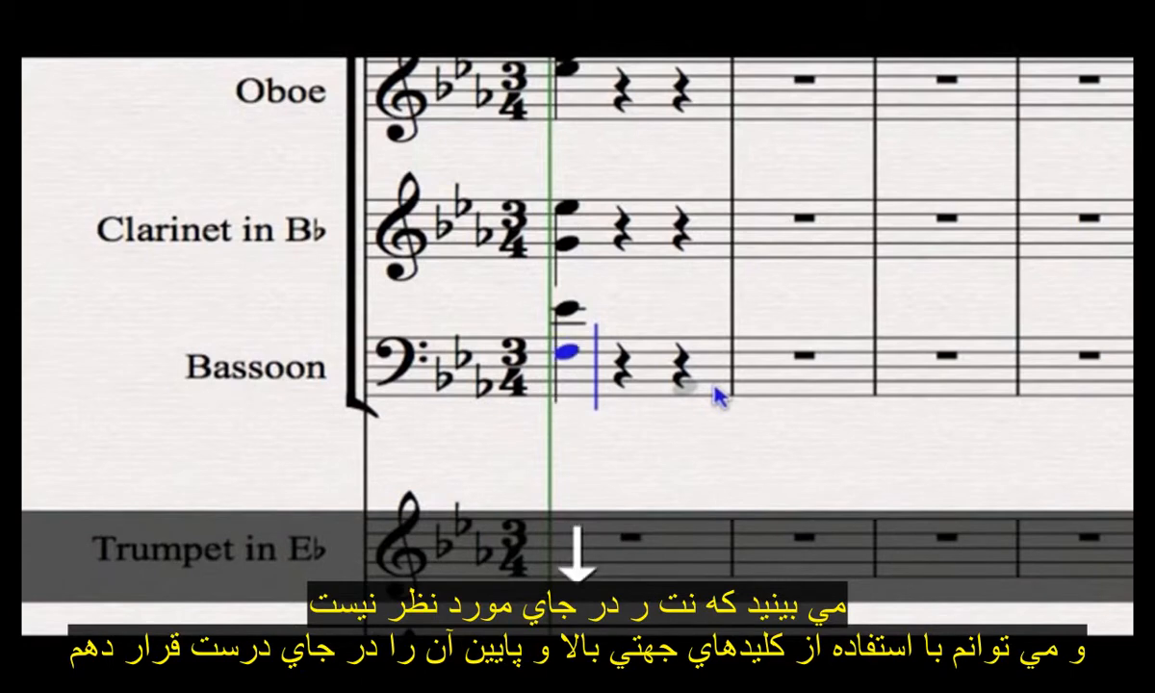
key(Down)
click(560, 526)
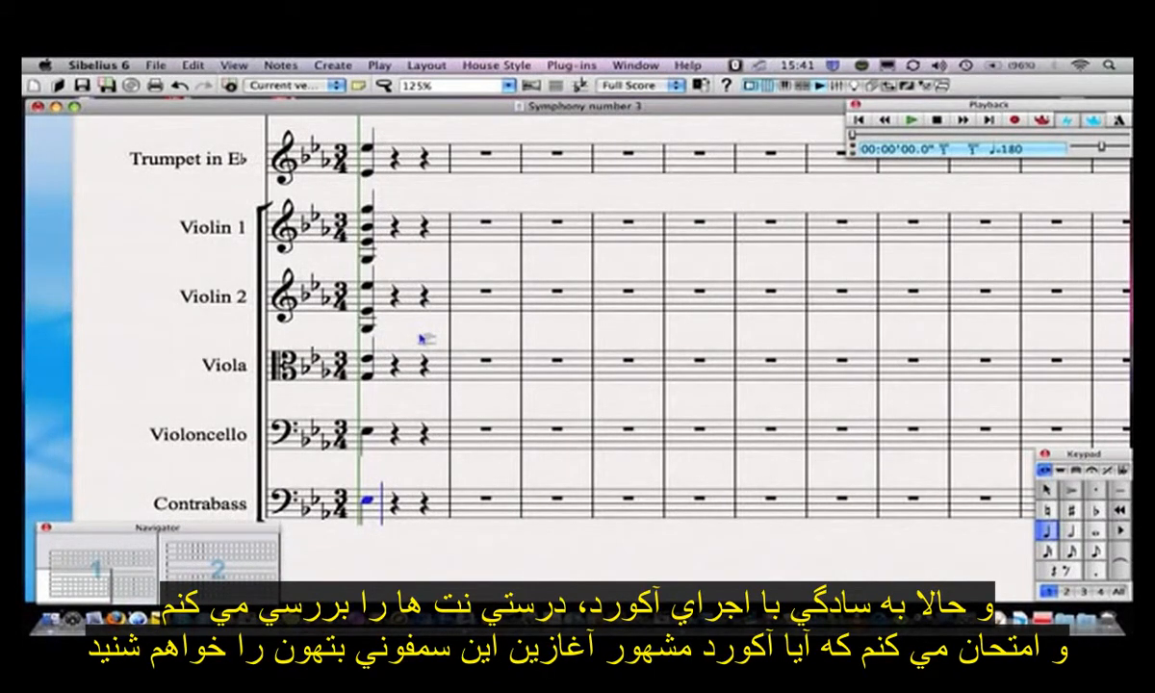
Play the score from the start to check the opening chord by ear and stop playback.
scroll(423, 339, up, 10)
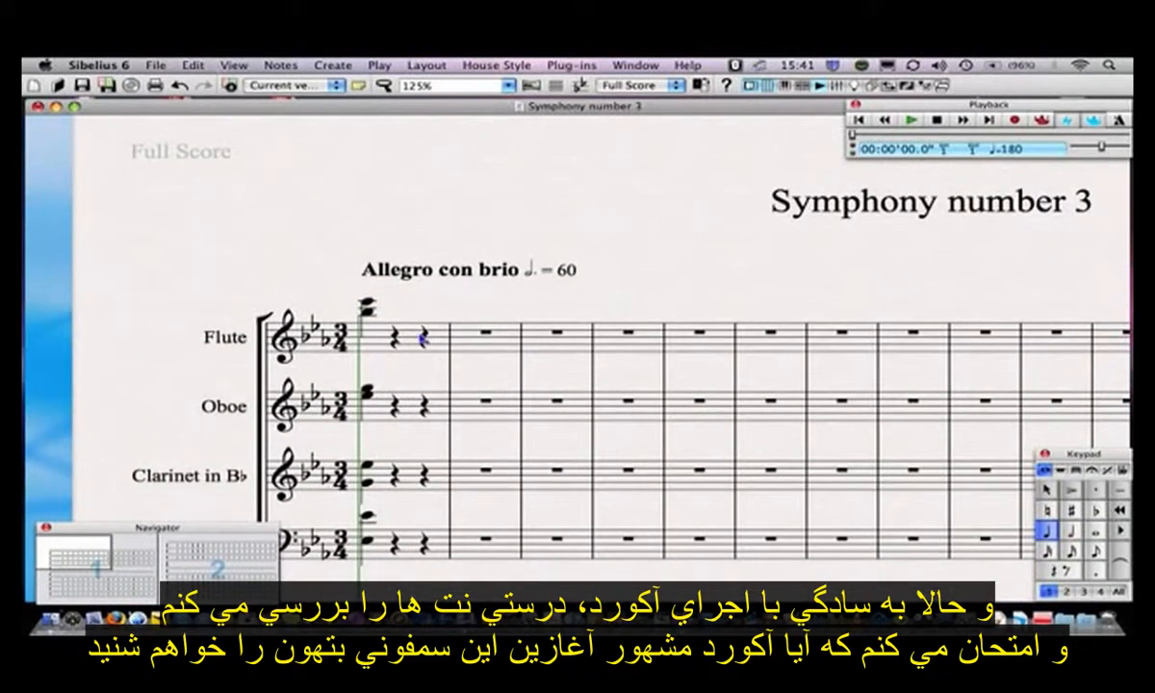
scroll(424, 338, down, 5)
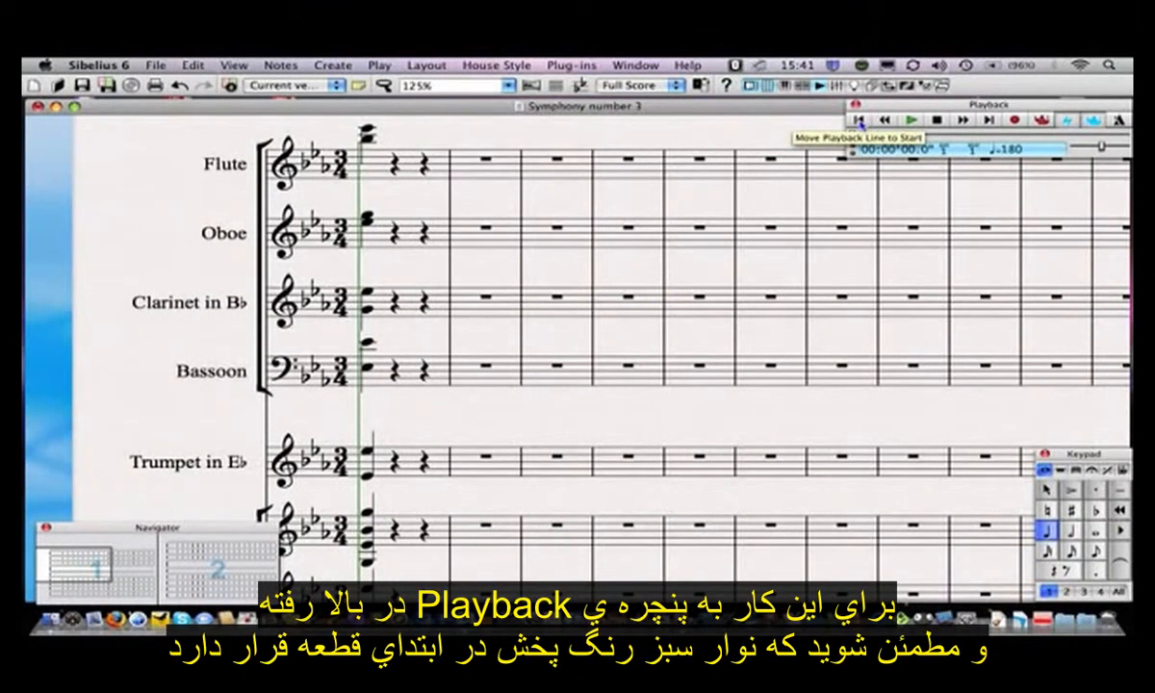
click(914, 121)
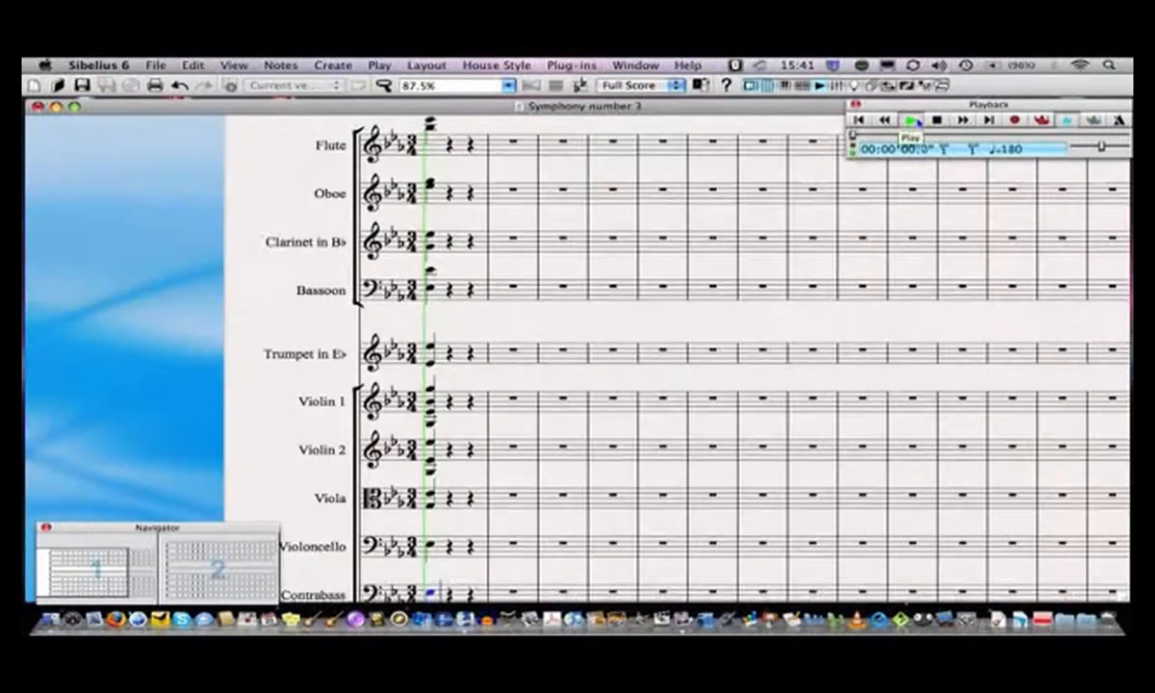
click(938, 121)
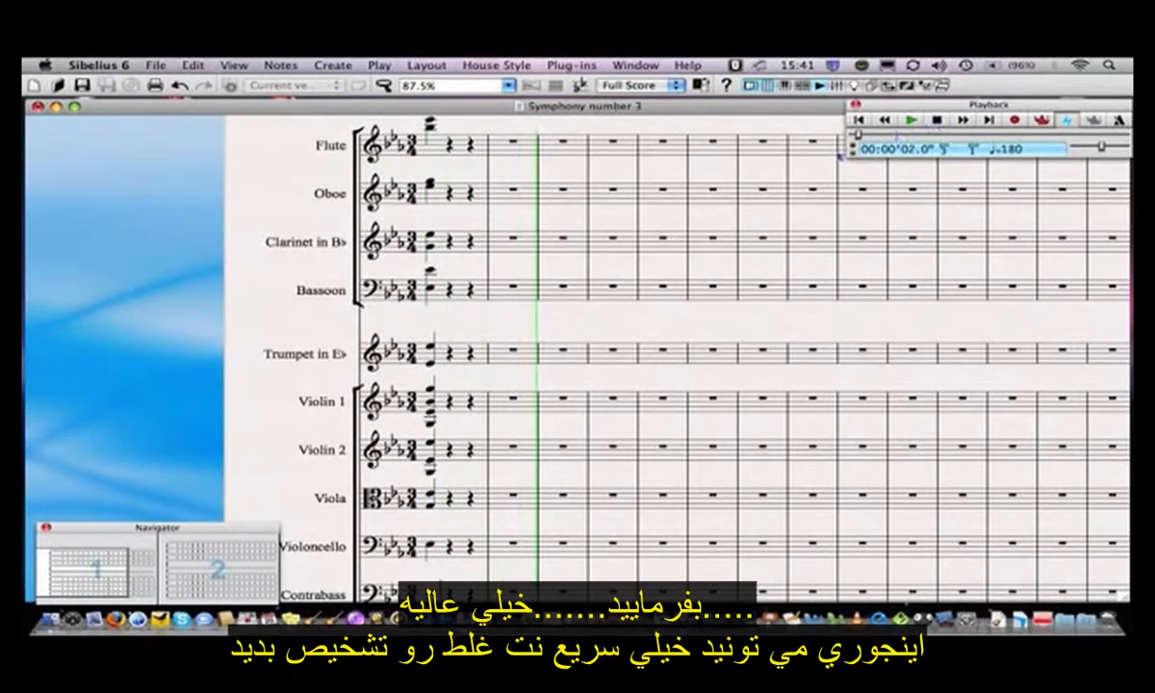
scroll(584, 182, up, 5)
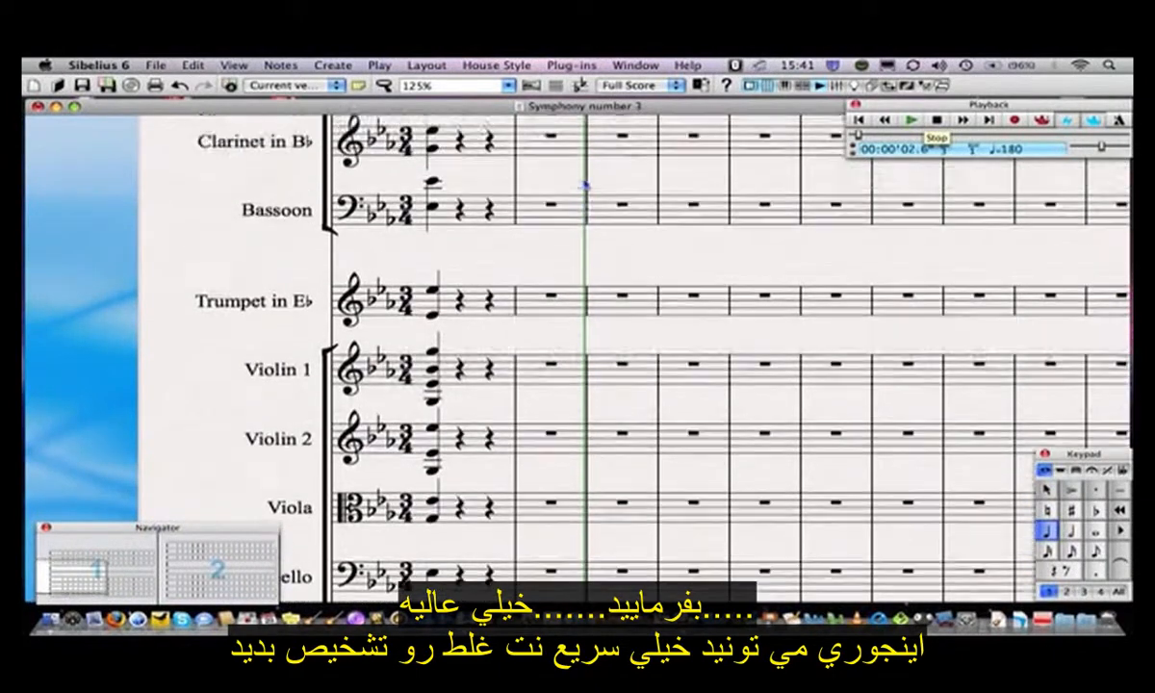
scroll(584, 183, up, 2)
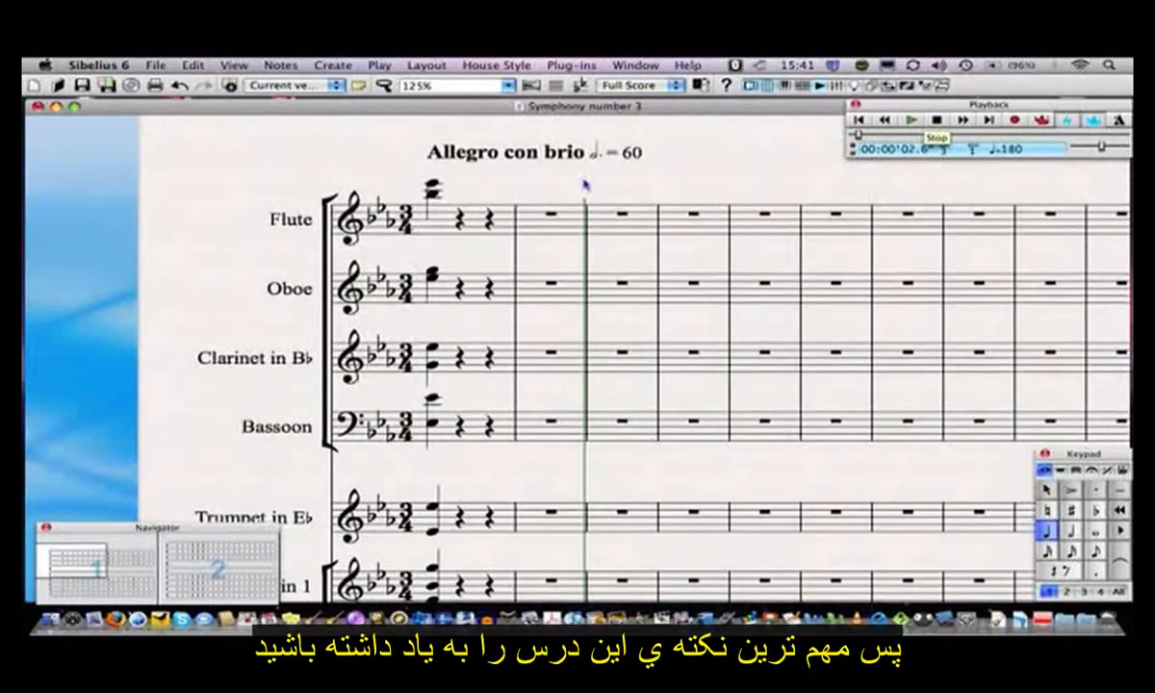